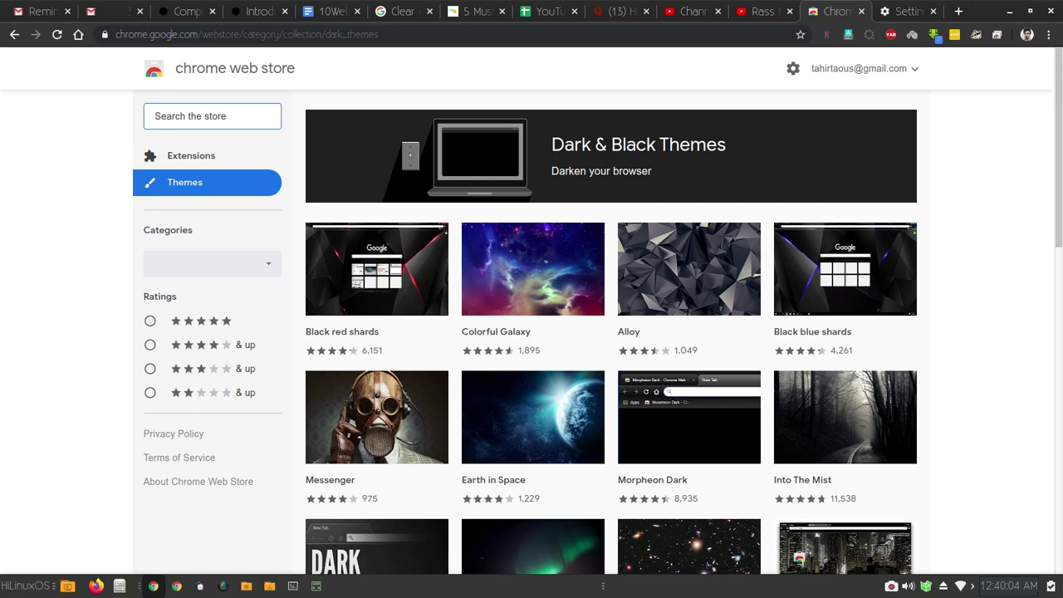
Step: Switch Chrome's theme to Classic in the Appearance settings and restore the GTK+ theme
key("ctrl+Tab")
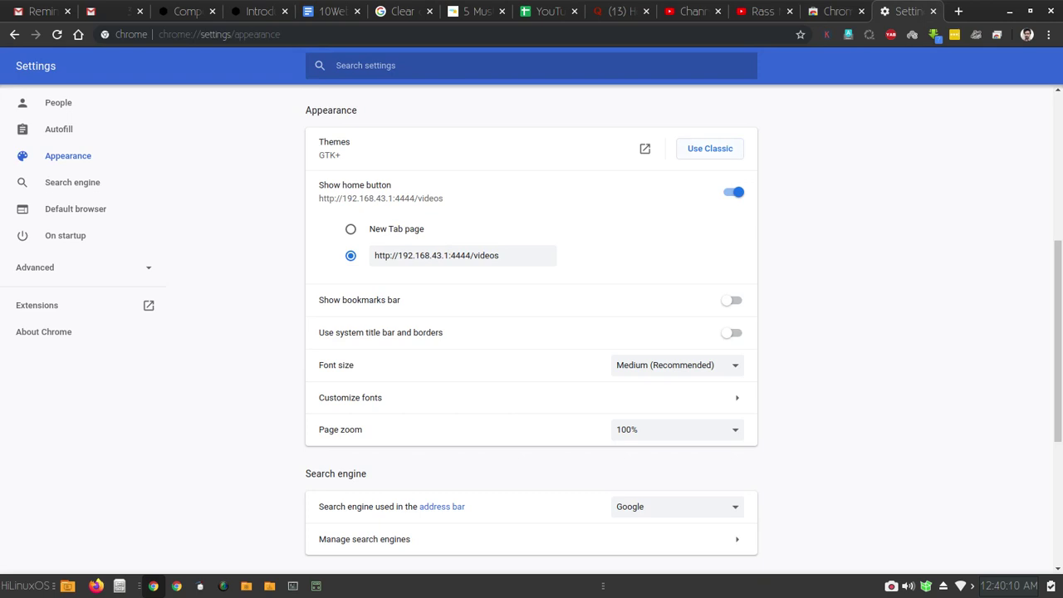
left_click(709, 149)
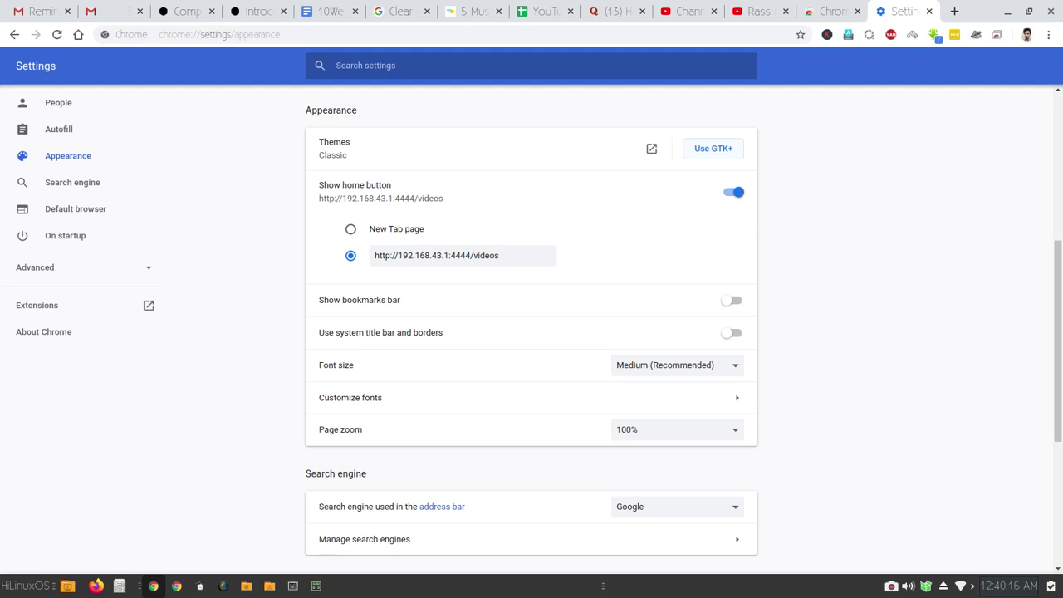
left_click(713, 148)
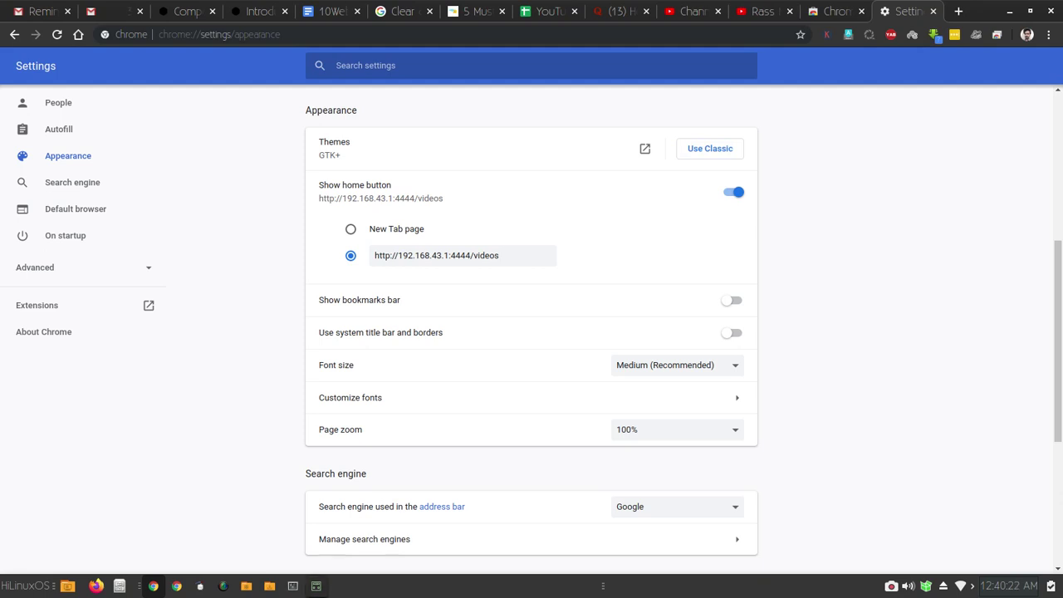
Step: Try the Adwaita and Arc styles in the desktop Appearance window, return to Adwaita-dark and close the window
left_click(316, 585)
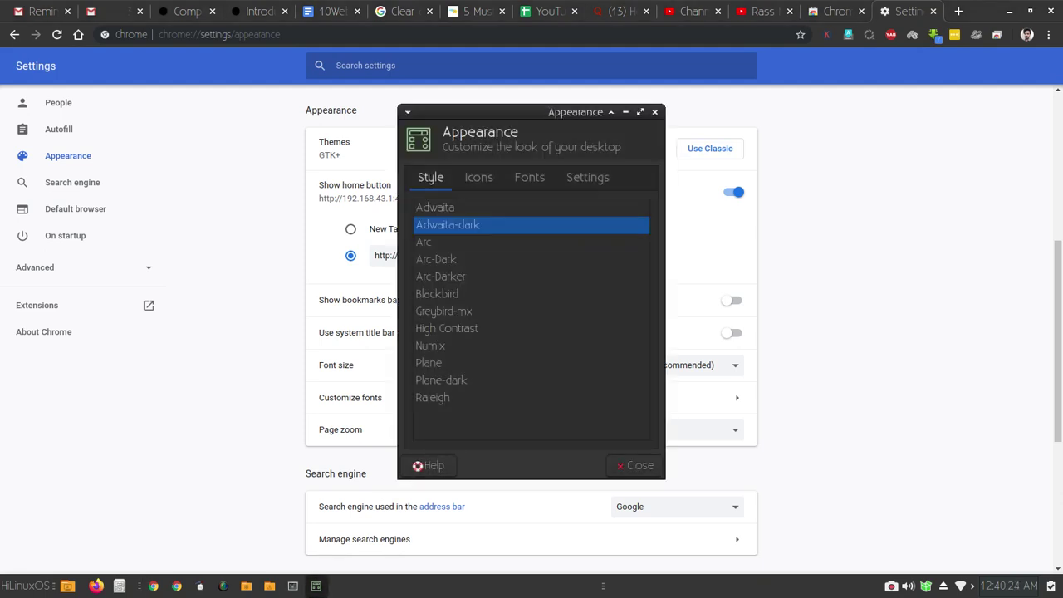
left_click(434, 206)
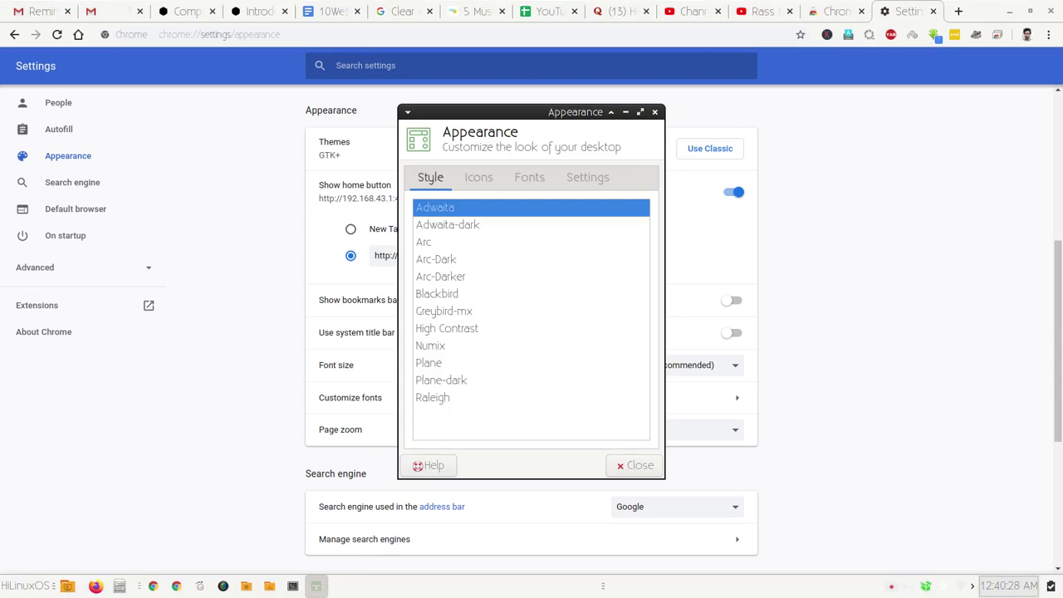
left_click(447, 224)
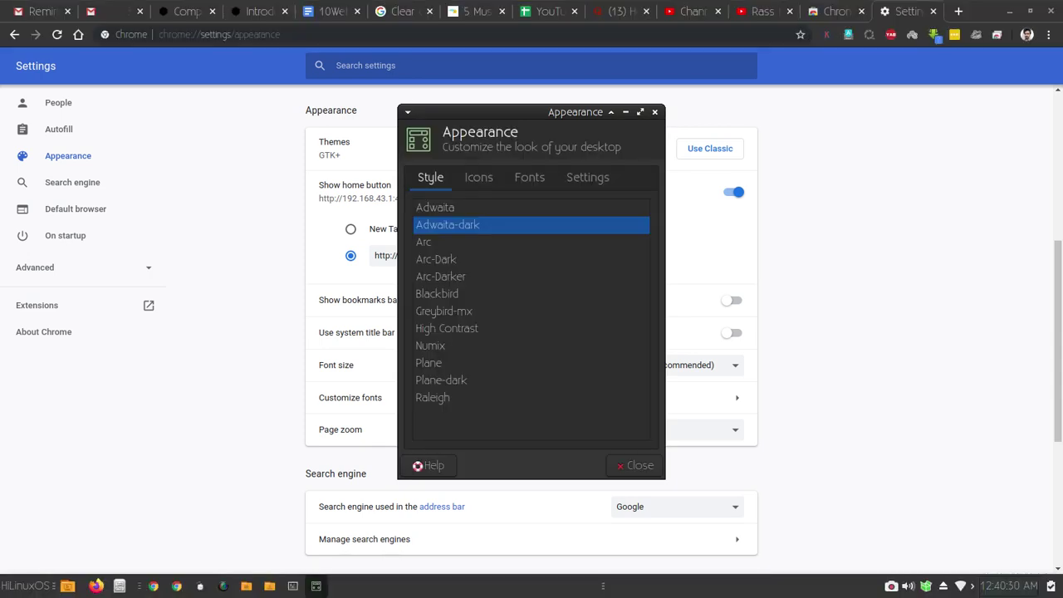
left_click(423, 242)
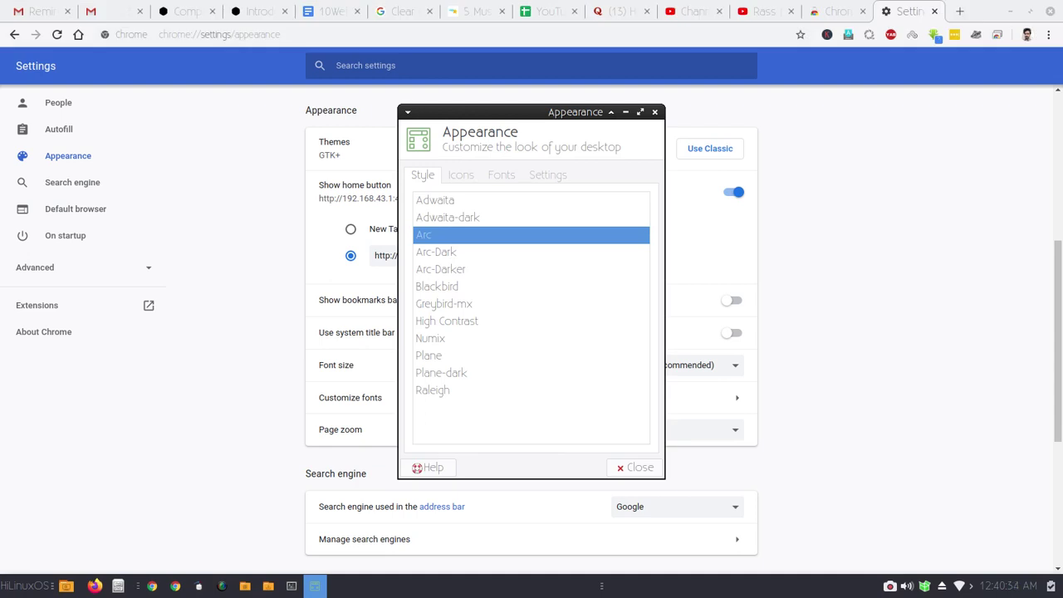
left_click(448, 218)
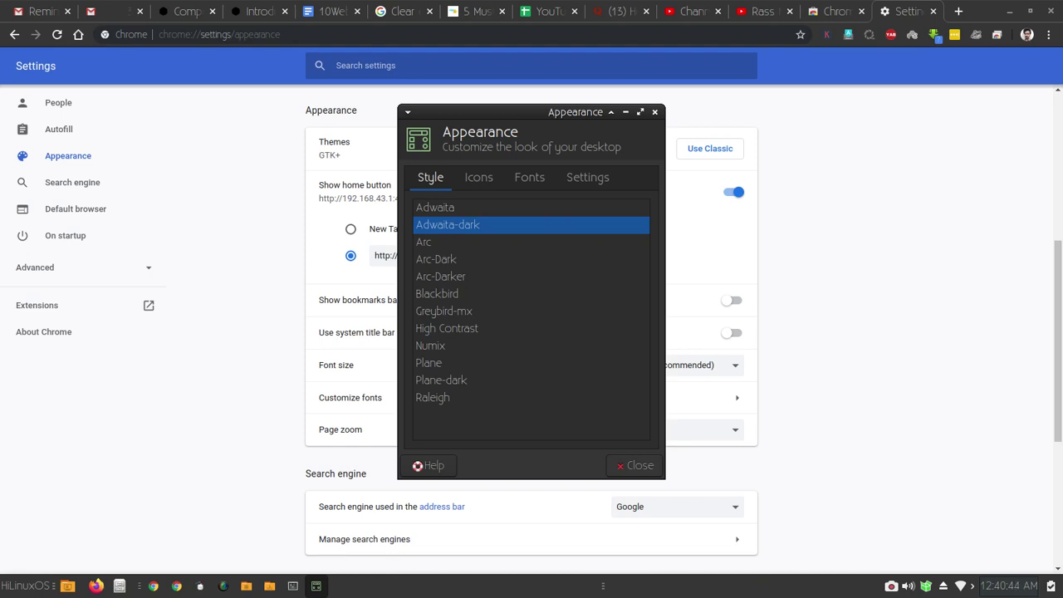
key("alt+F4")
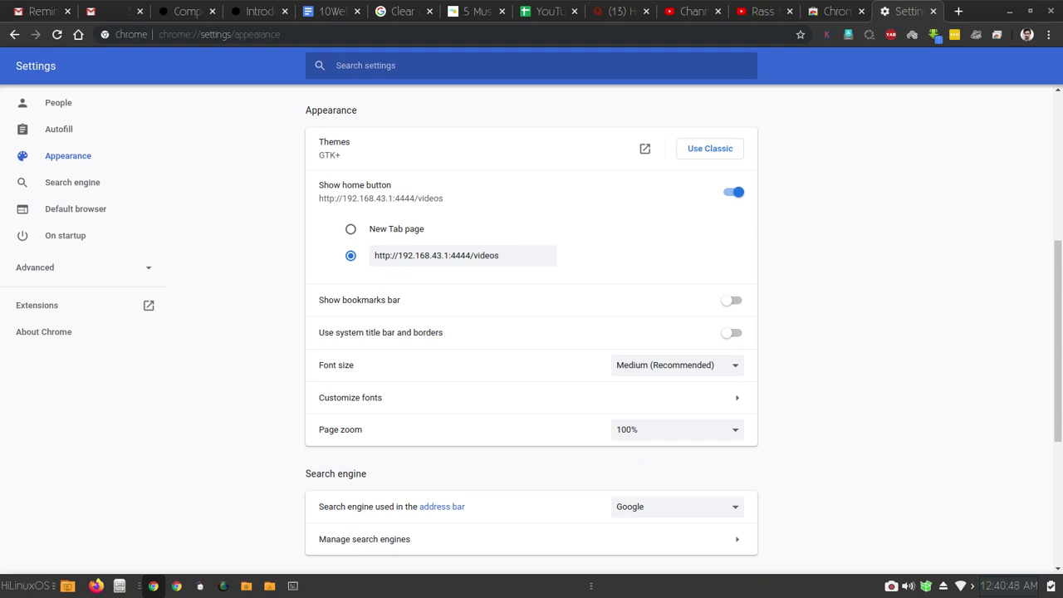
Step: Browse the Dark & Black Themes collection in the Chrome Web Store and open the Morpheon Dark theme
left_click(835, 11)
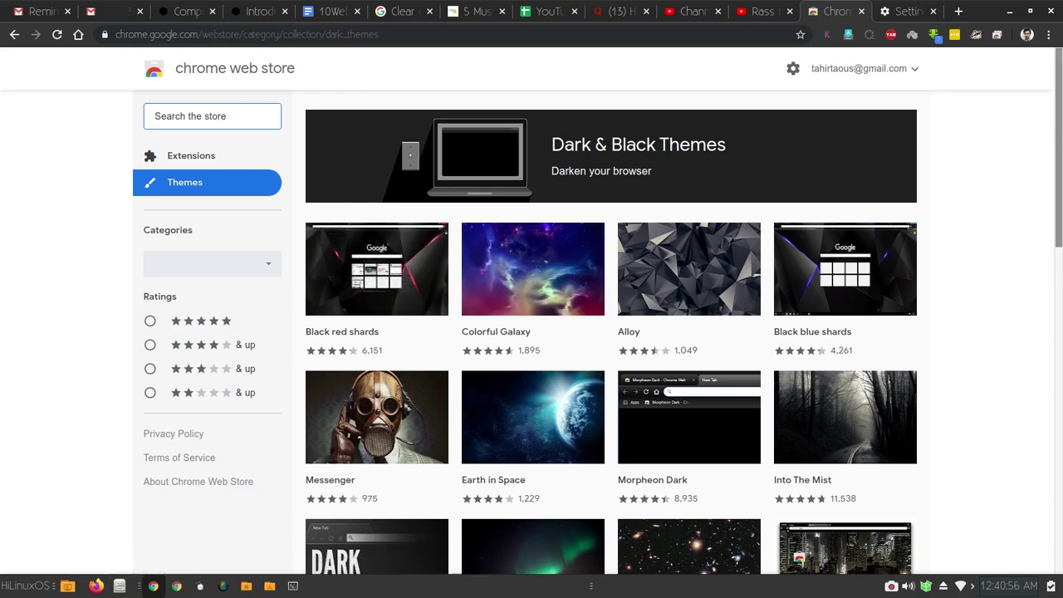
scroll(597, 332, "down", 4)
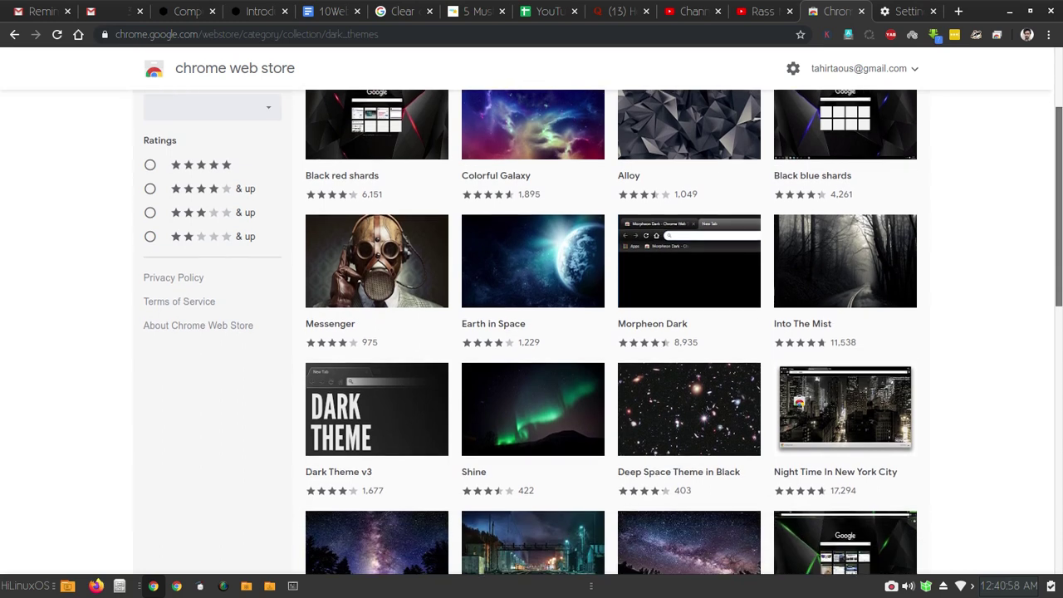
scroll(602, 332, "down", 1)
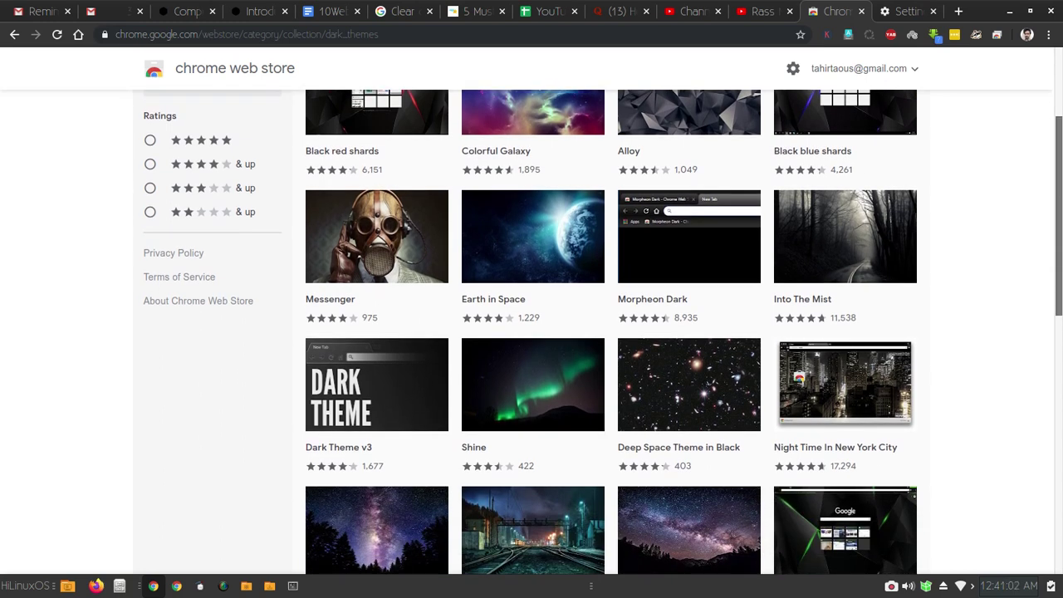
scroll(688, 224, "down", 1)
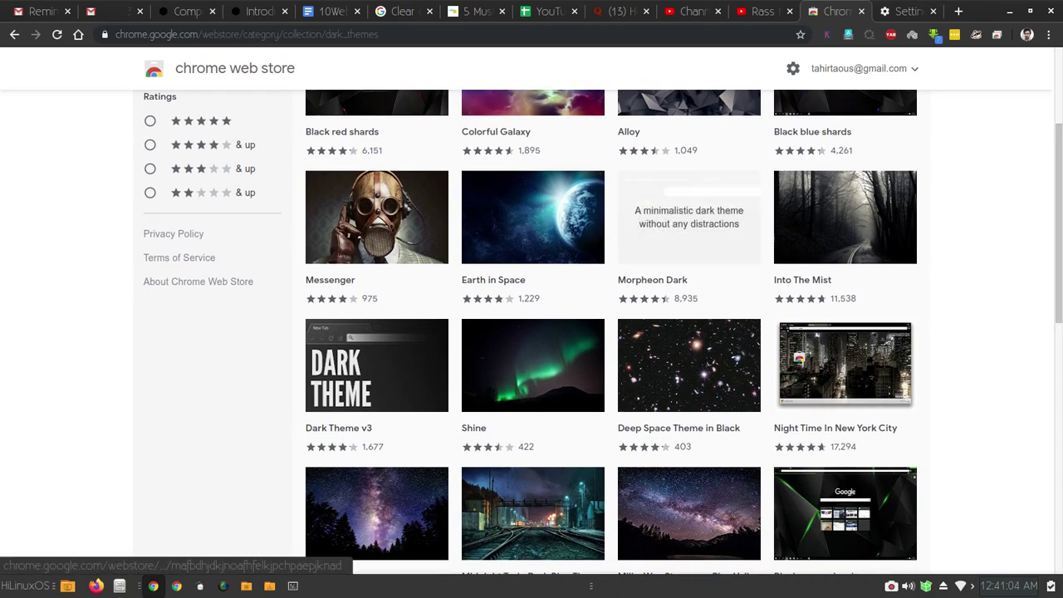
left_click(688, 220)
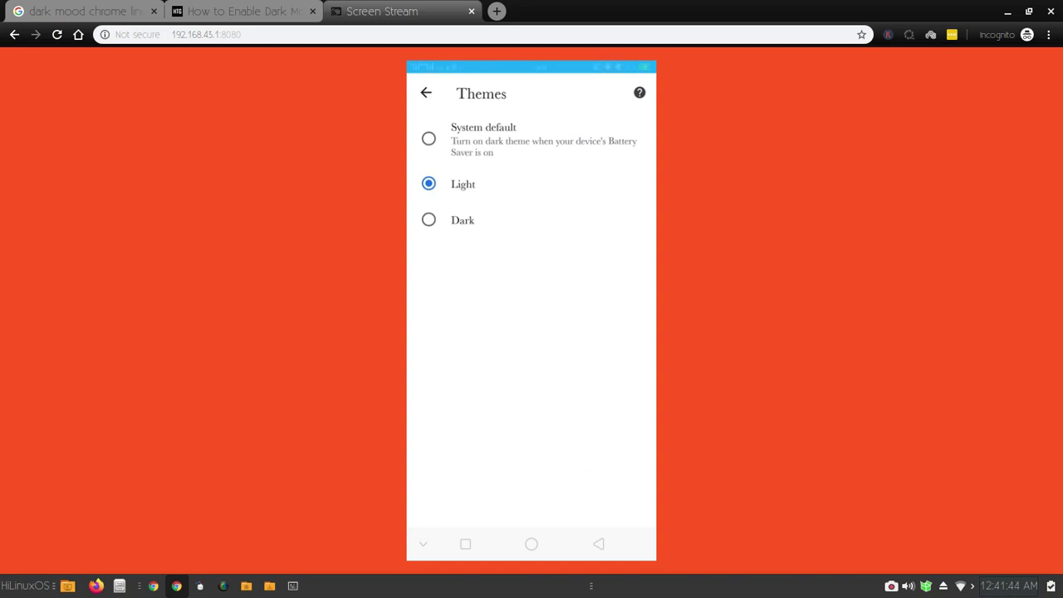
Step: Try the System default theme on the mirrored phone's Themes page and set the theme to Dark
left_click(428, 138)
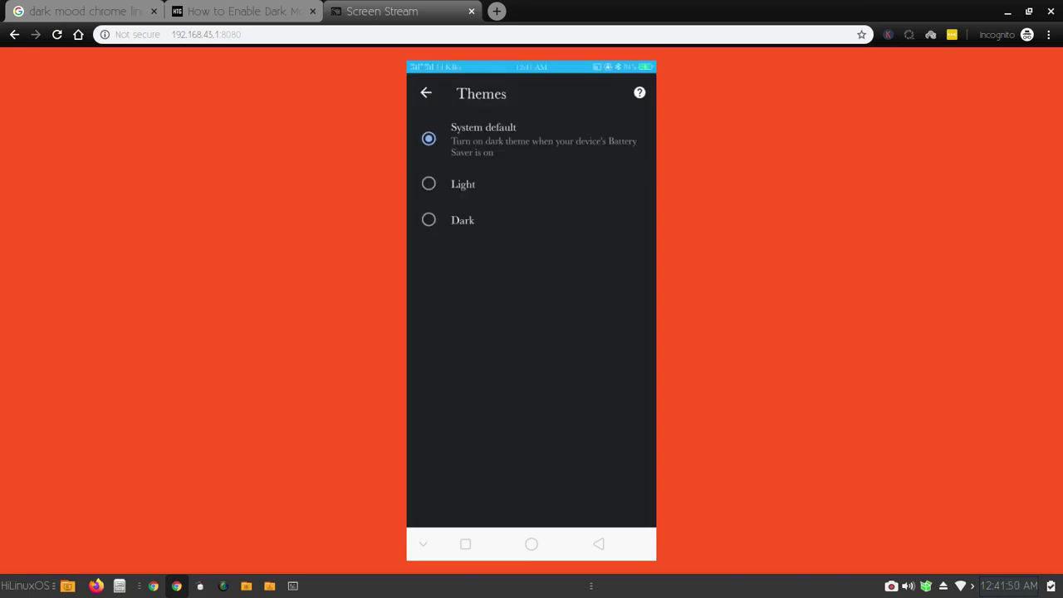
left_click(429, 219)
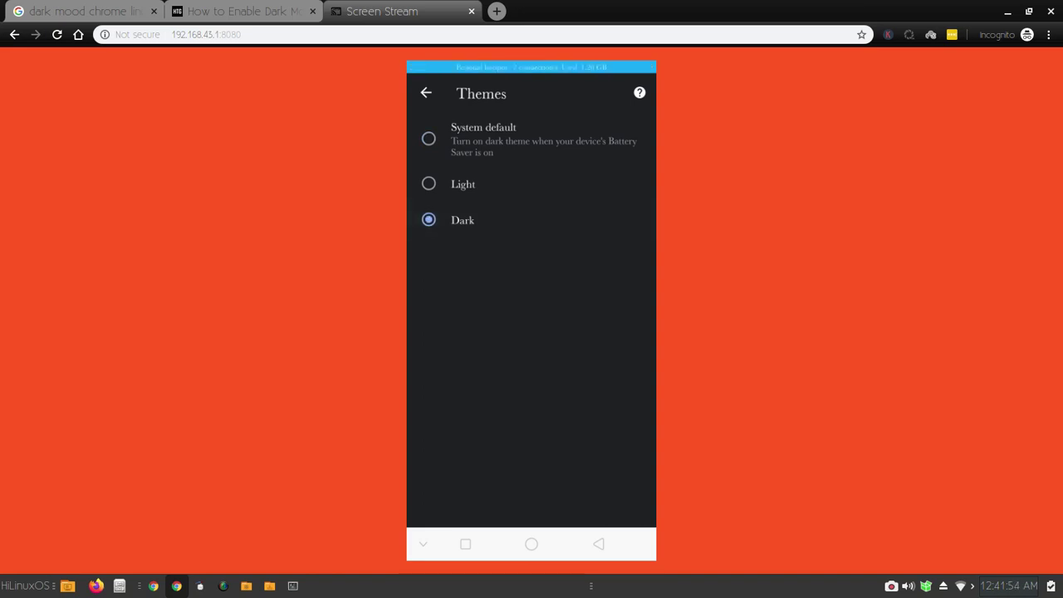
Step: Find the How-To Geek article's section on enabling dark mode on Windows 10 and macOS and enlarge the page to 175%
left_click(232, 11)
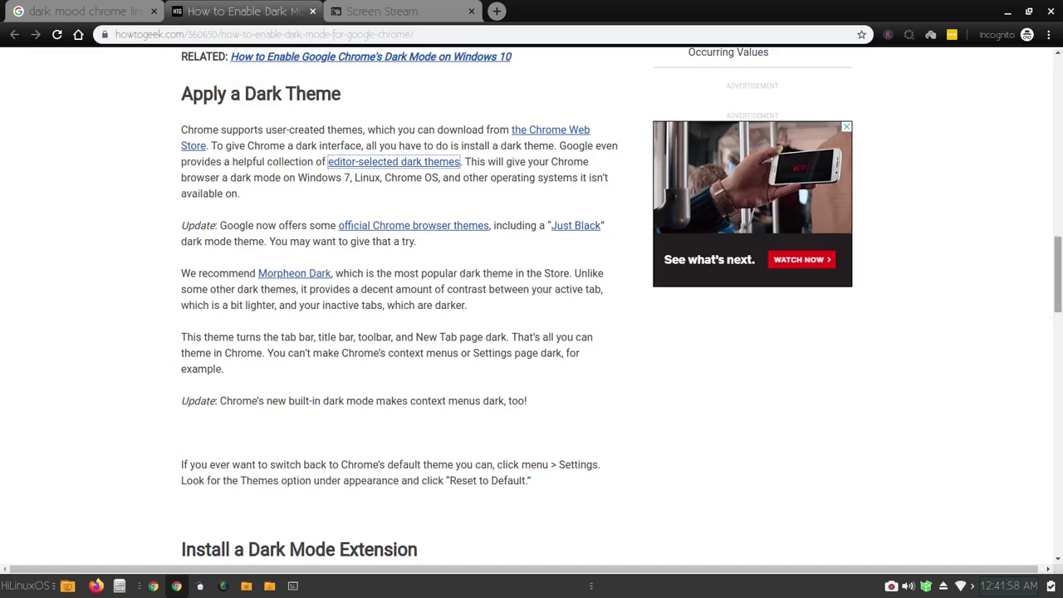
left_click_drag(1057, 274, 1058, 127)
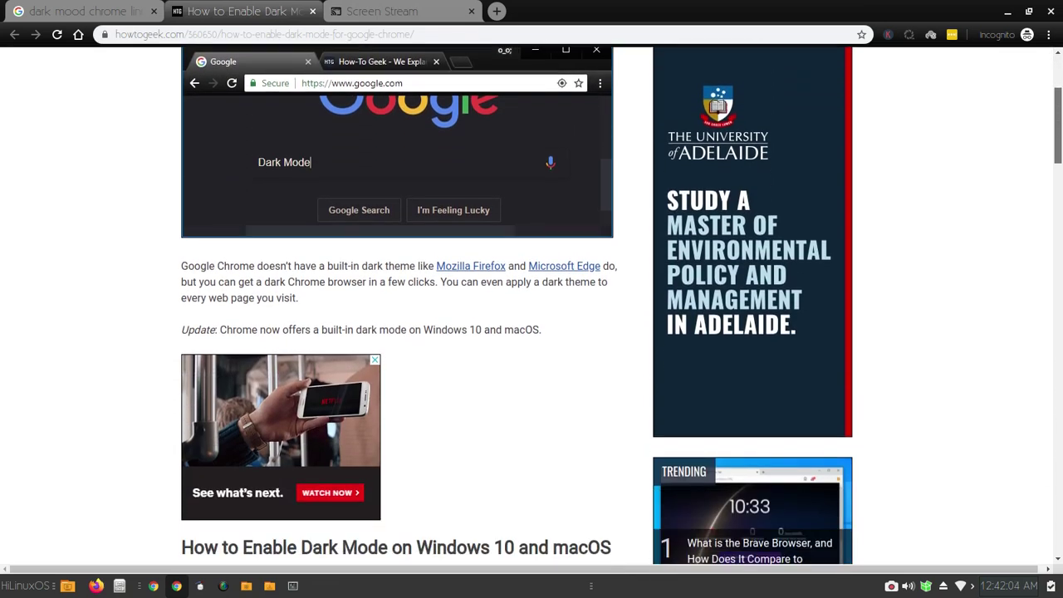
scroll(532, 305, "down", 5)
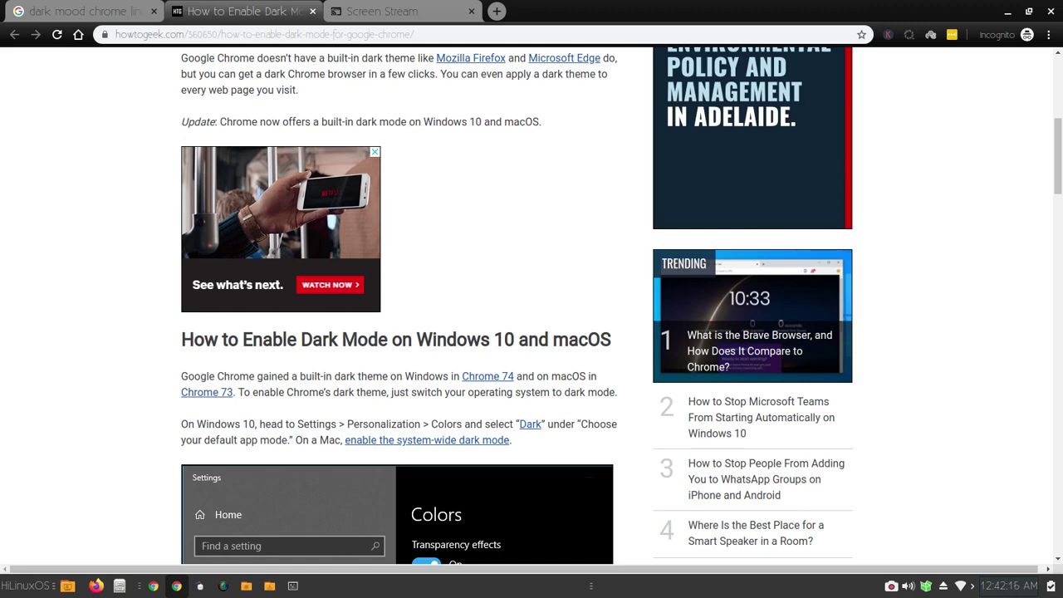
scroll(531, 306, "down", 3)
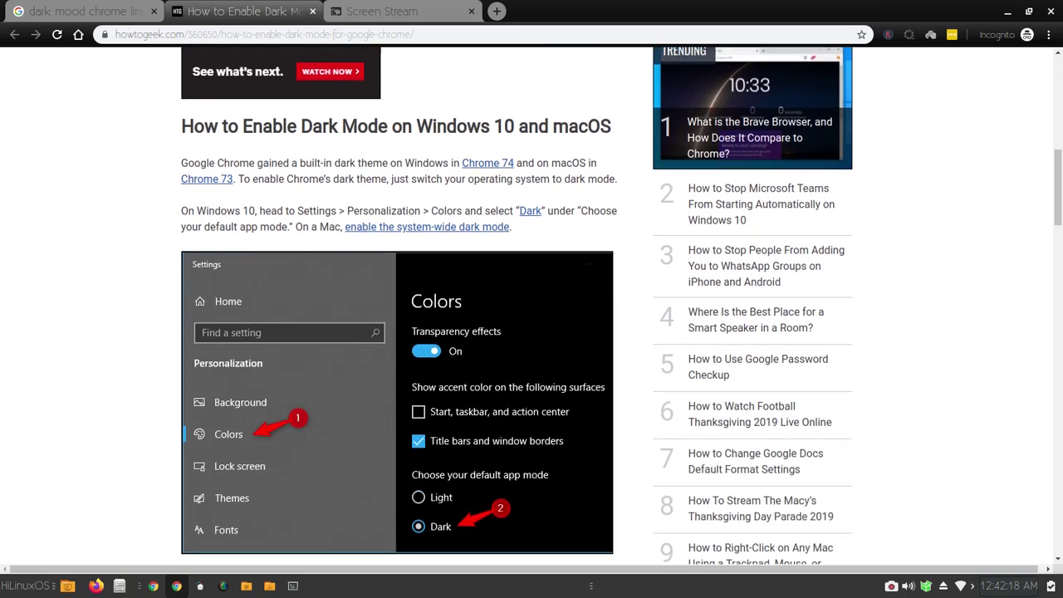
scroll(531, 305, "down", 1)
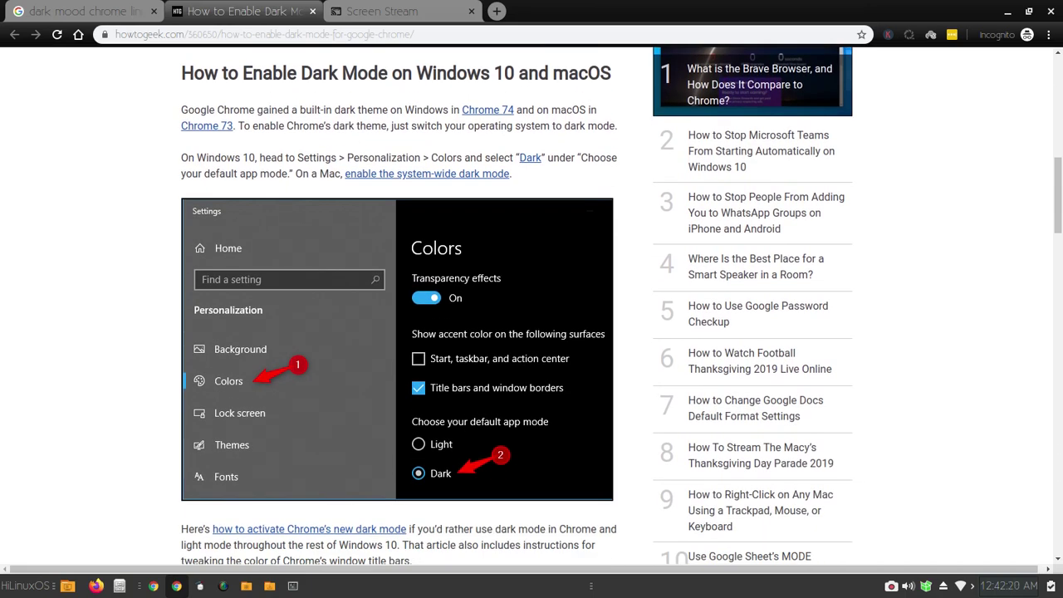
key("ctrl+plus")
key("ctrl+plus")
key("ctrl+plus")
key("ctrl+plus")
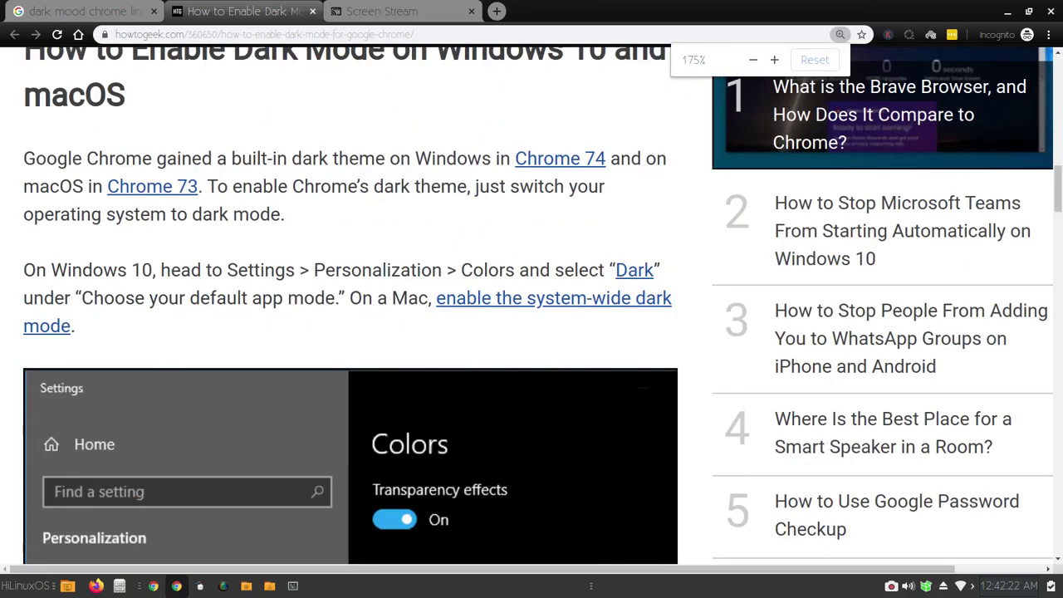
Step: Examine the article's Windows 10 and Mac dark mode instructions together with the Colors settings screenshot
scroll(531, 305, "up", 1)
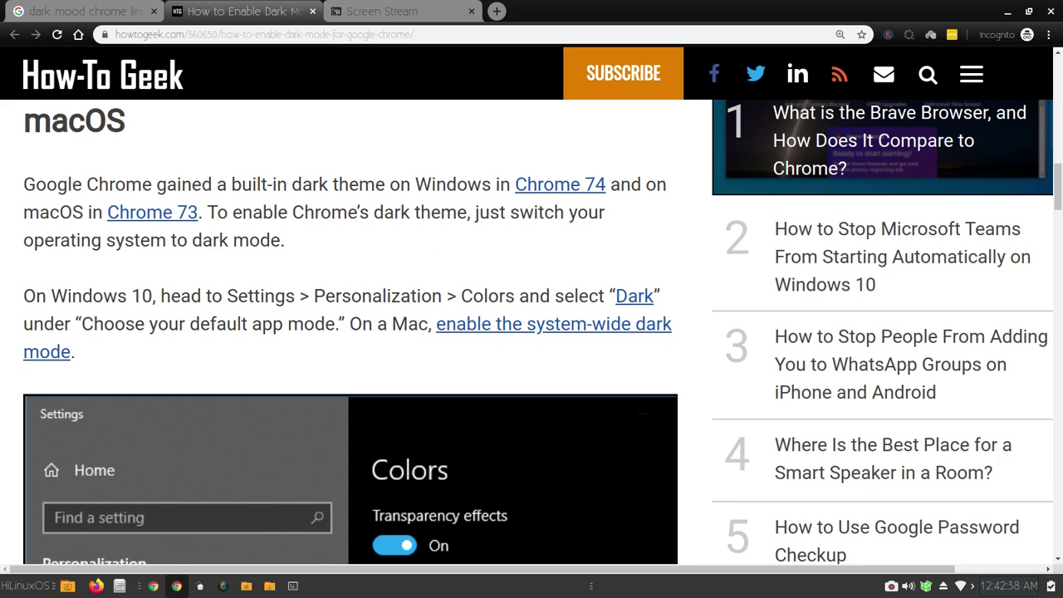
scroll(531, 305, "down", 3)
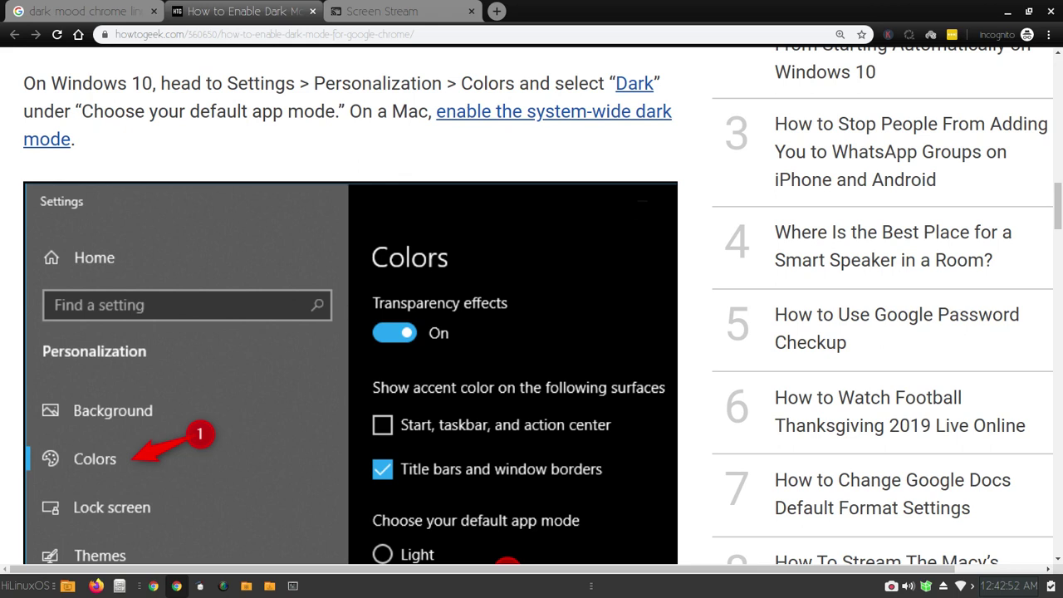
scroll(538, 306, "down", 1)
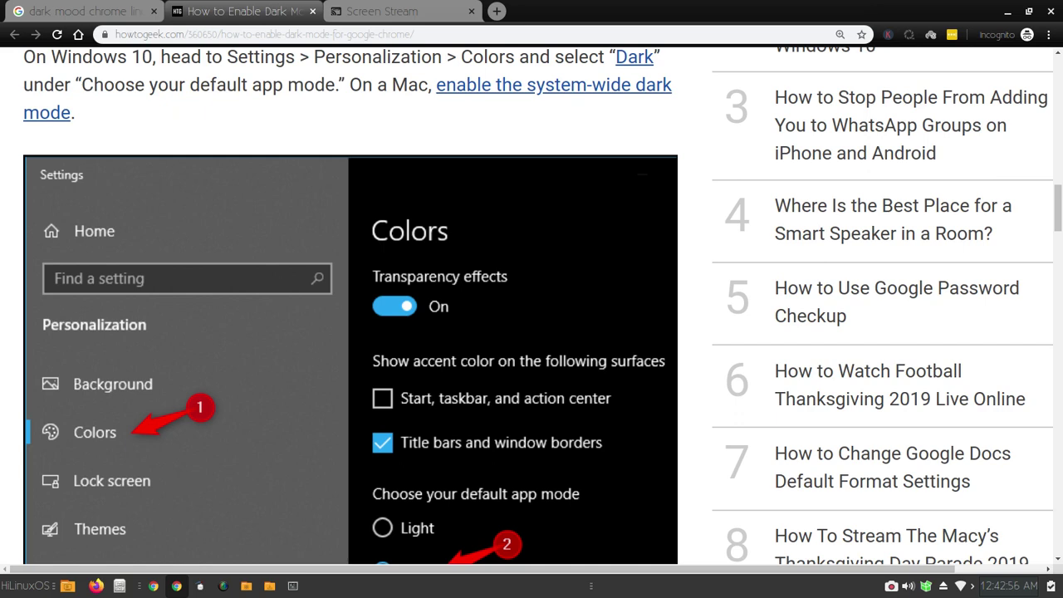
scroll(527, 305, "up", 2)
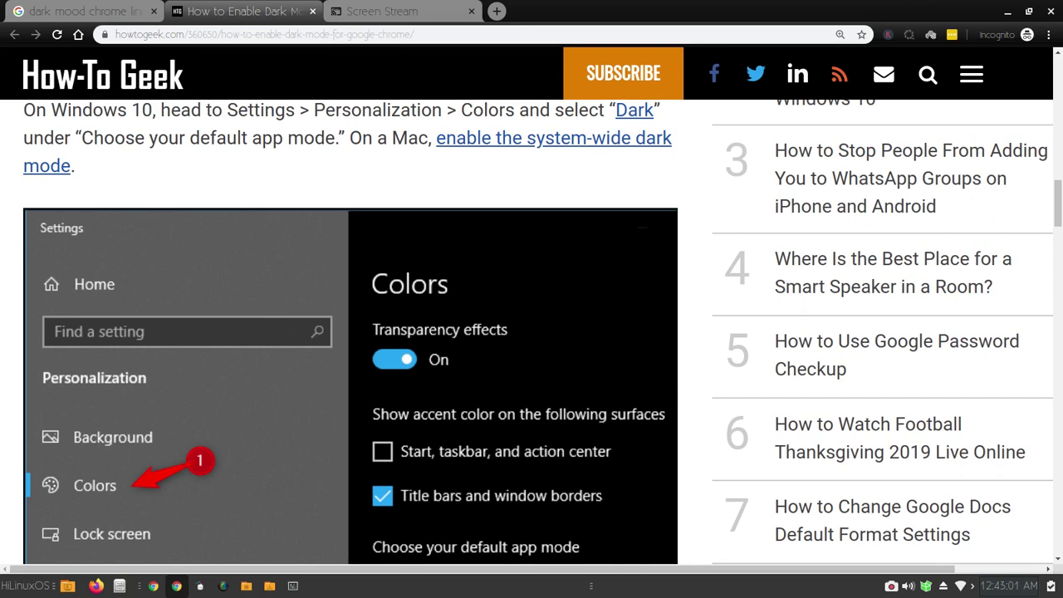
scroll(540, 332, "up", 1)
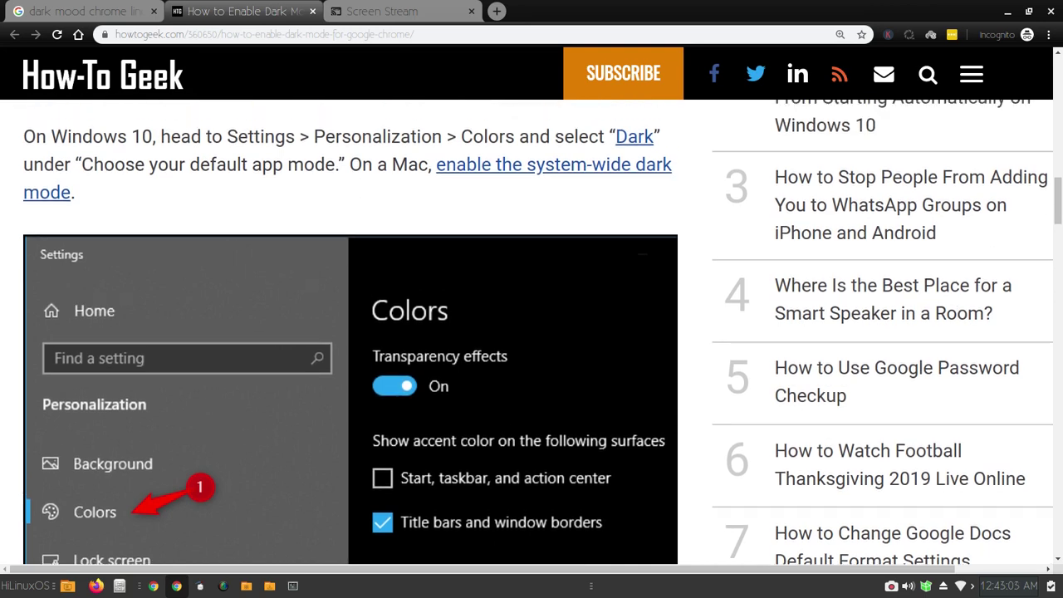
scroll(540, 332, "up", 4)
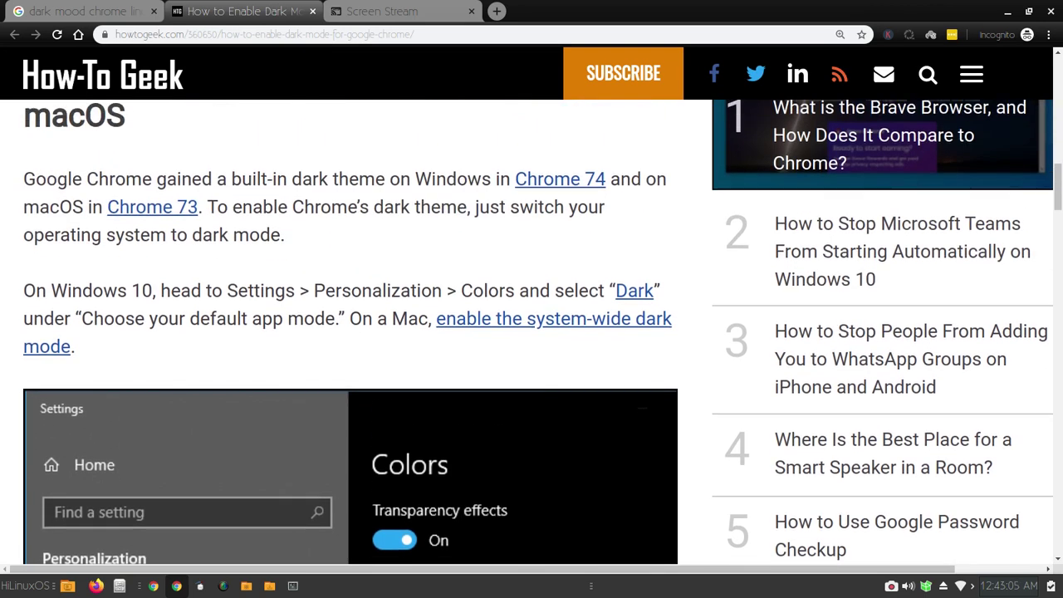